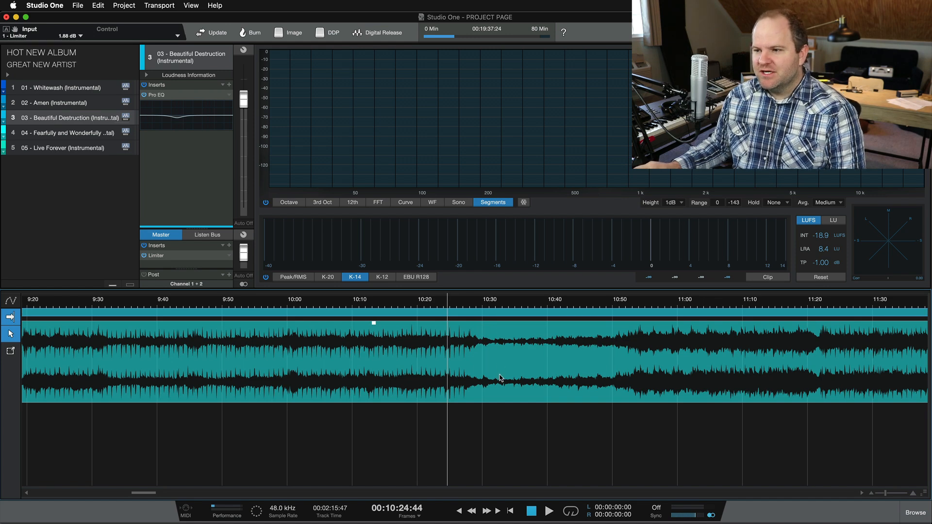
Step: Enable Gain Envelope on Track 03's Beautiful Destruction audio event and zoom in on it
scroll(501, 378, up, 3)
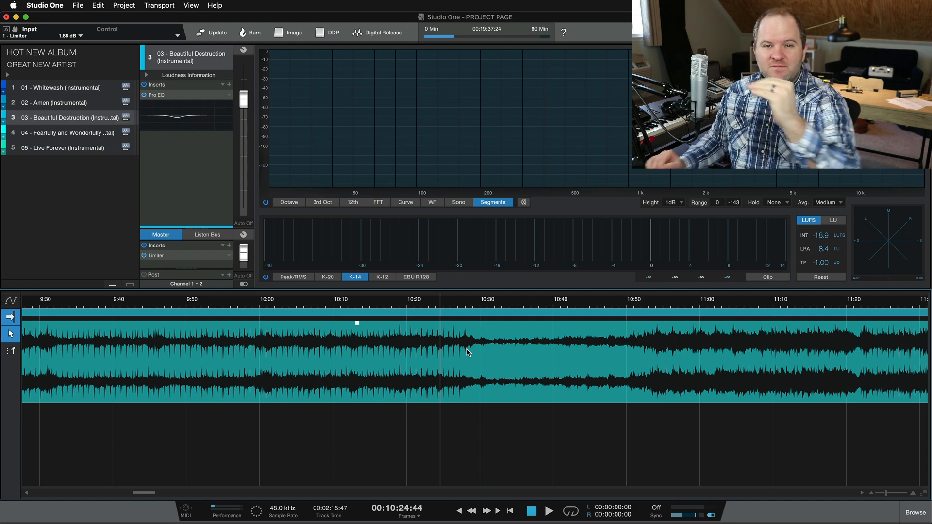
right_click(506, 375)
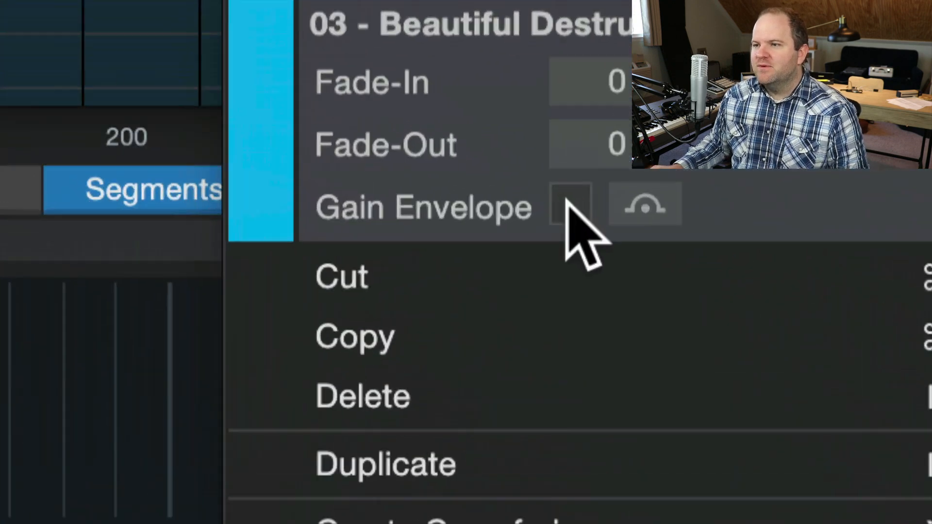
click(573, 204)
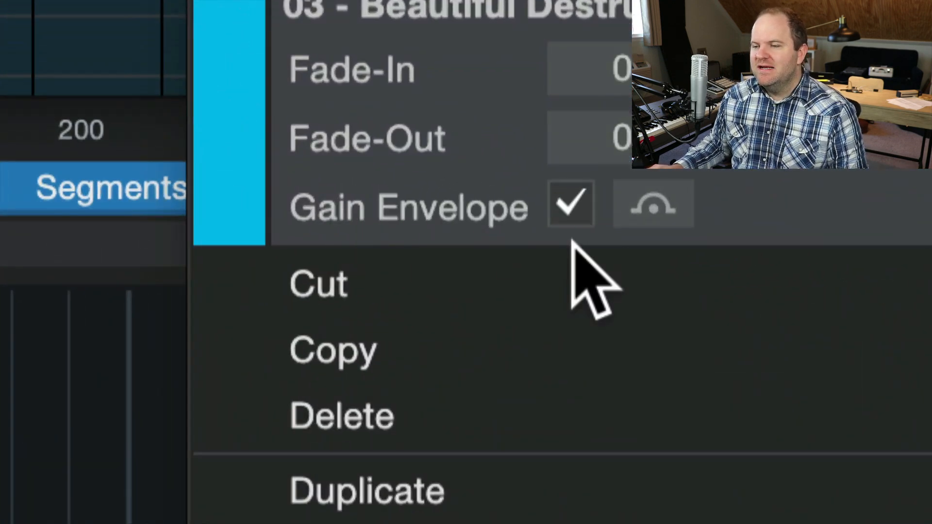
click(523, 395)
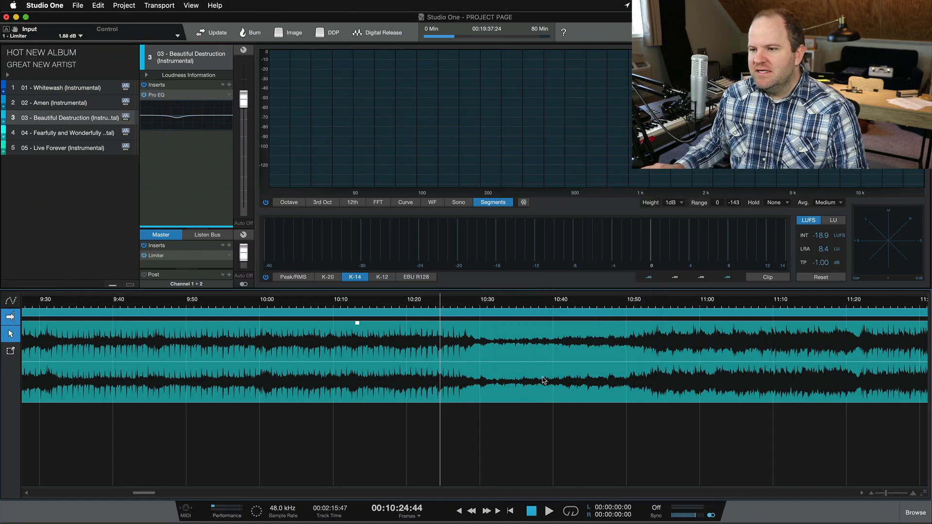
scroll(544, 380, up, 4)
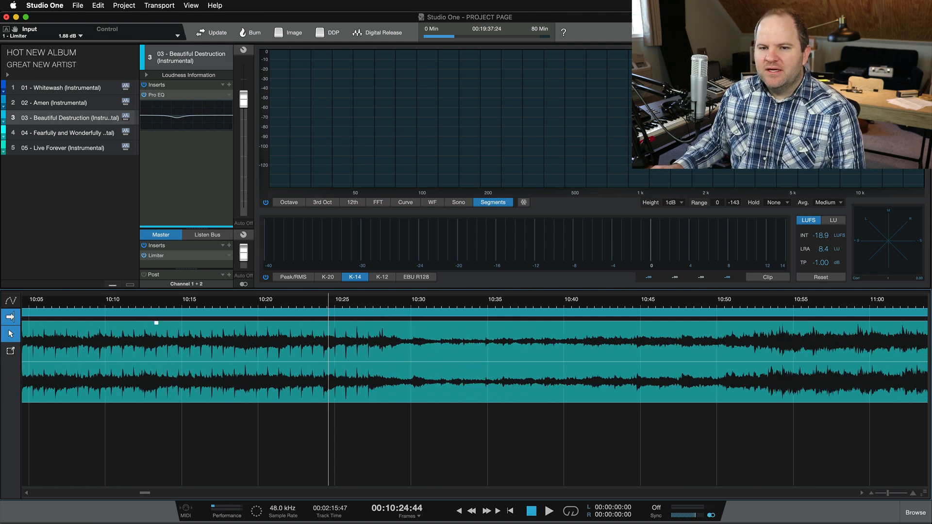
click(11, 352)
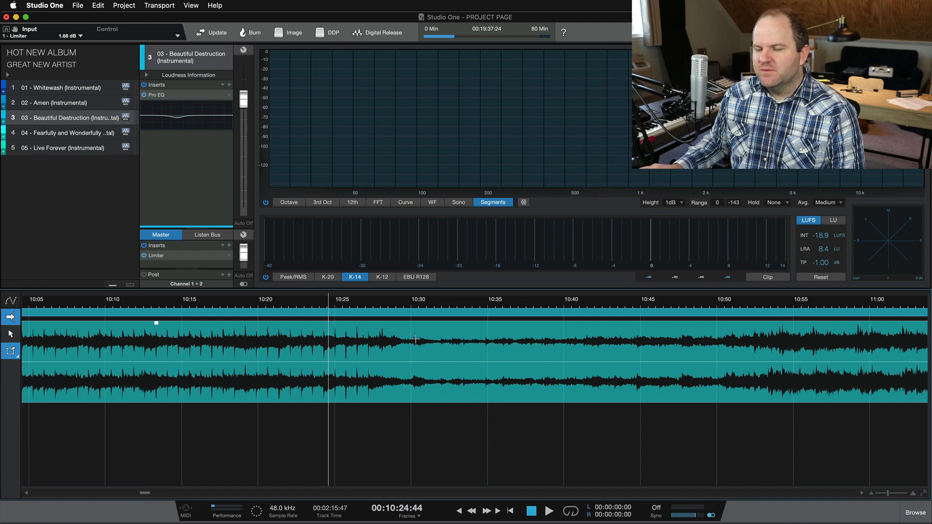
drag(409, 338, 770, 391)
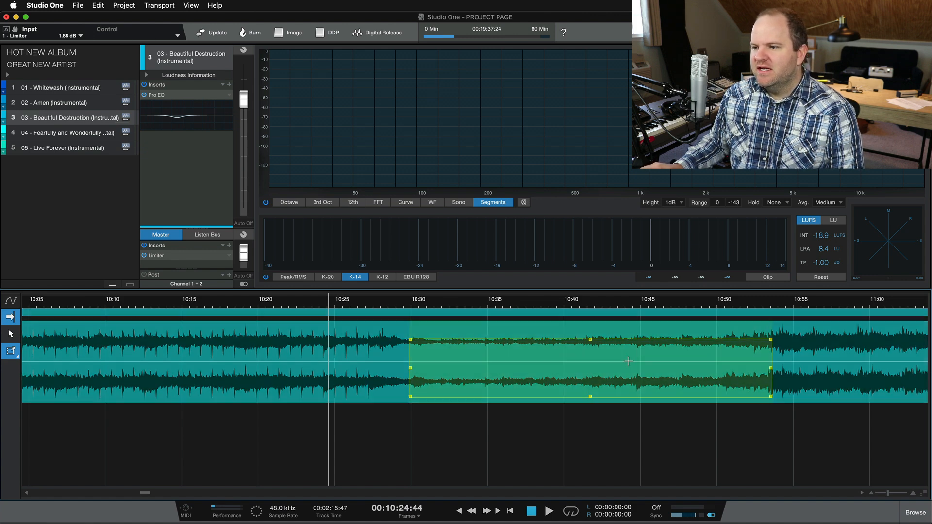
drag(622, 363, 622, 349)
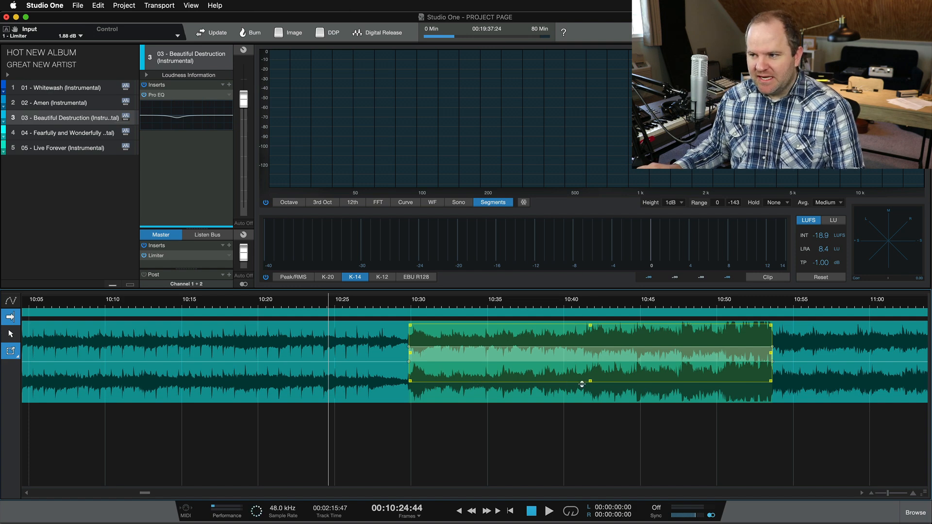
key(super+z)
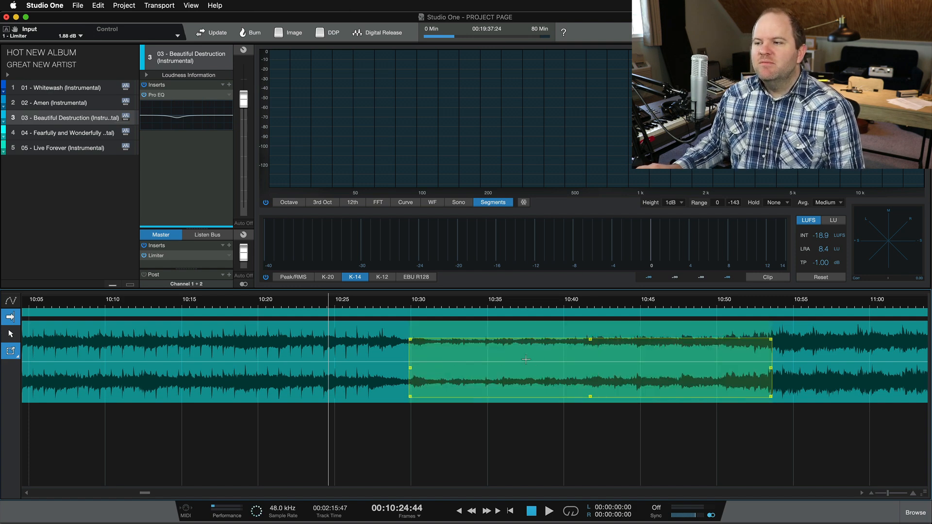
click(343, 346)
click(10, 333)
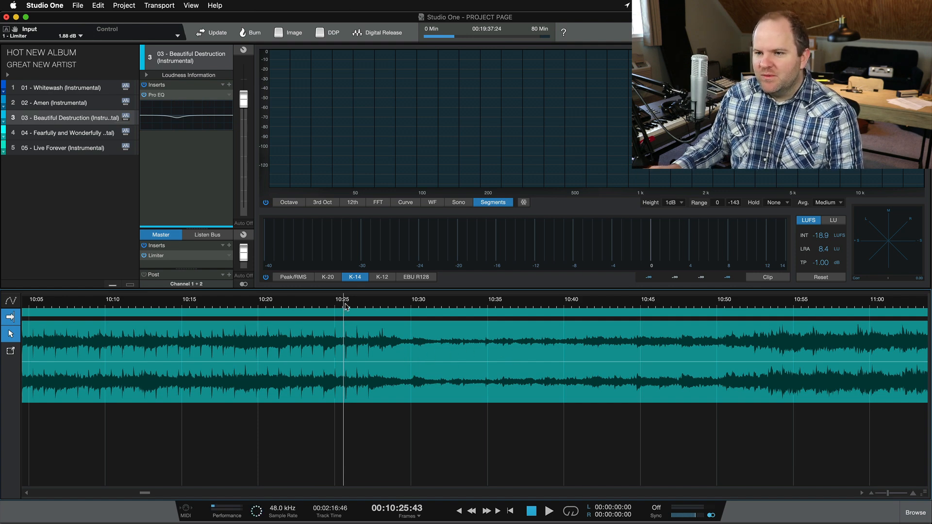
key(space)
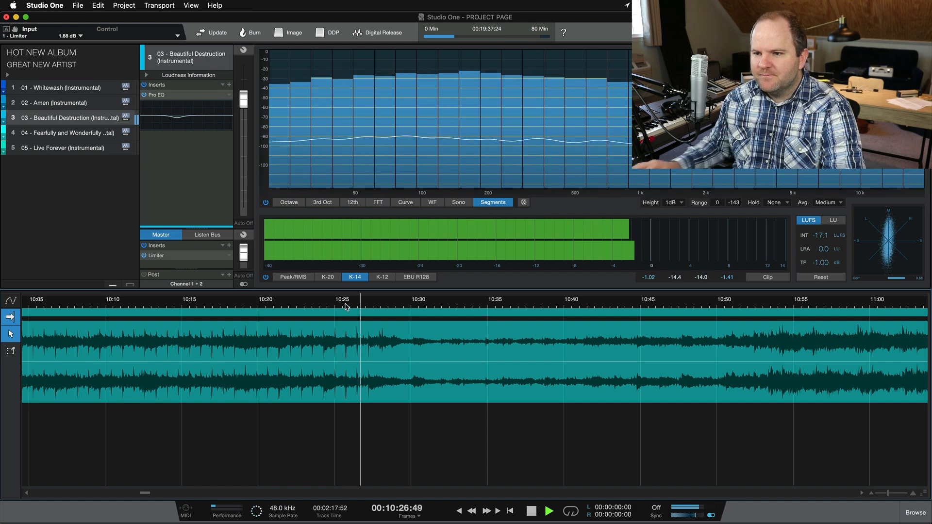
scroll(410, 384, up, 2)
scroll(409, 383, up, 1)
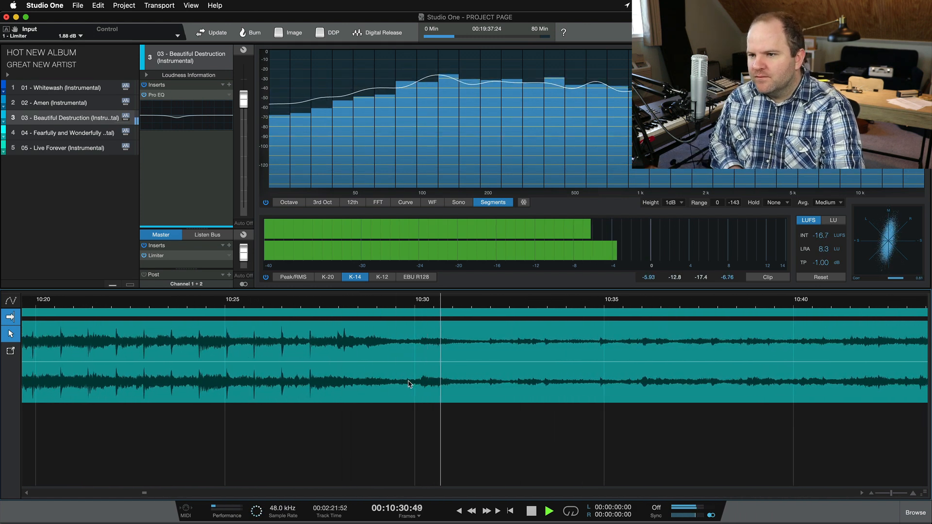
key(space)
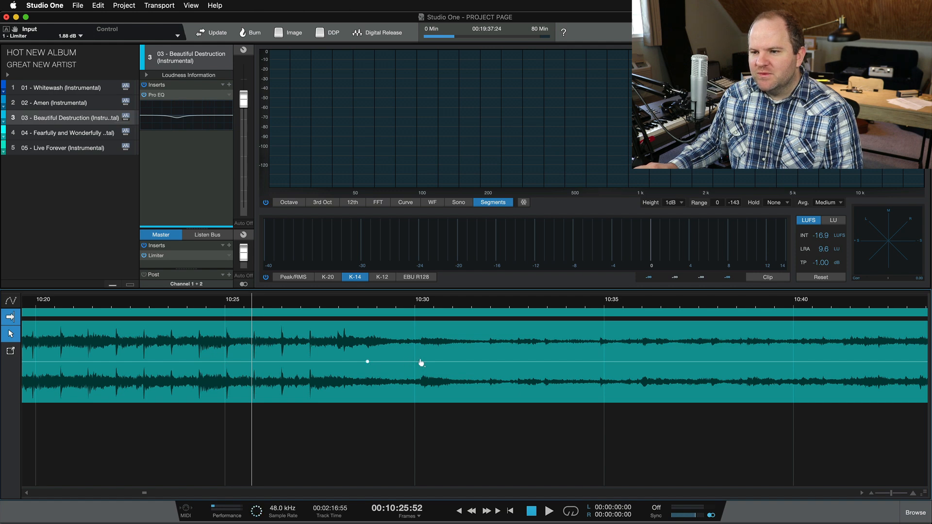
Step: Set the 10:30 envelope point to about +2.1 dB and preview playback from 10:26
drag(420, 364, 417, 359)
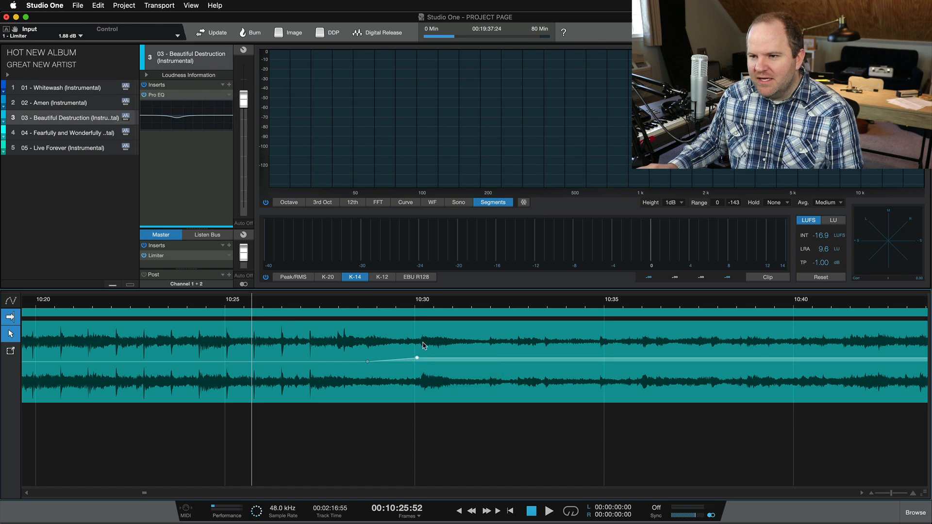
drag(417, 362, 418, 364)
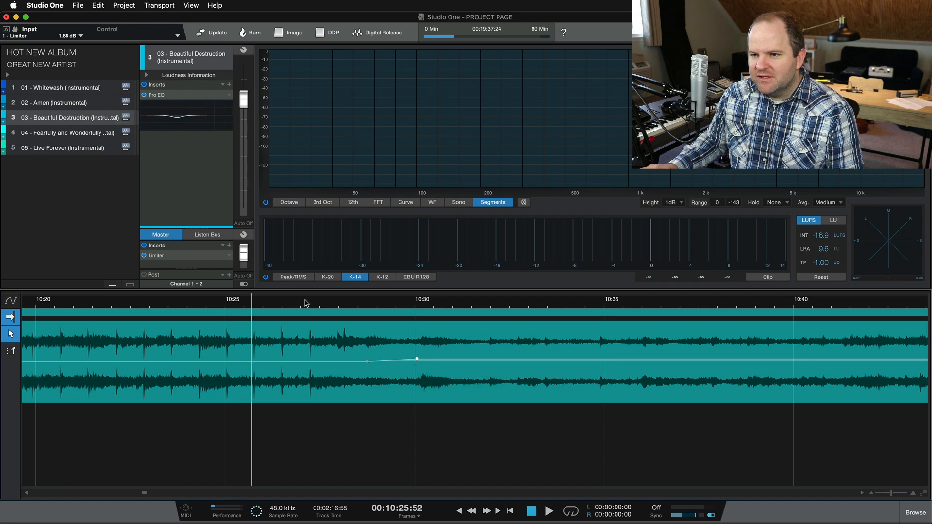
click(264, 304)
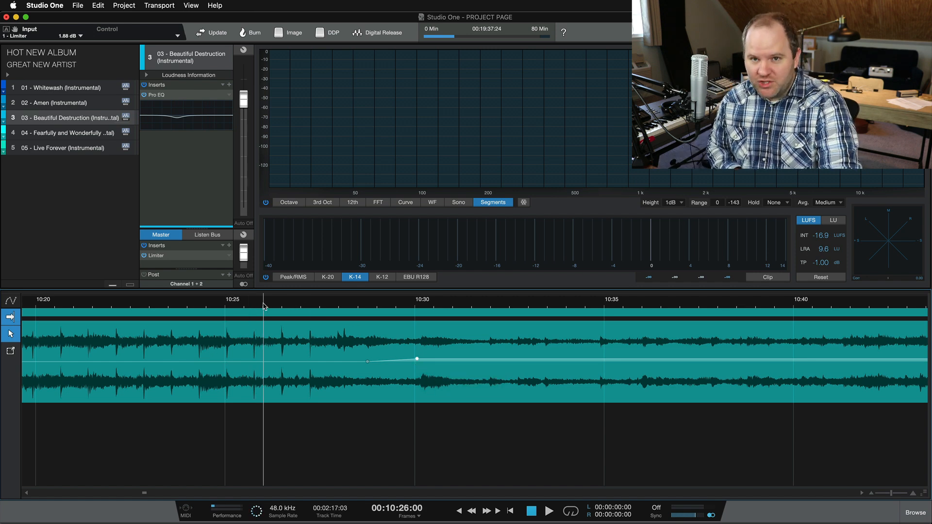
key(space)
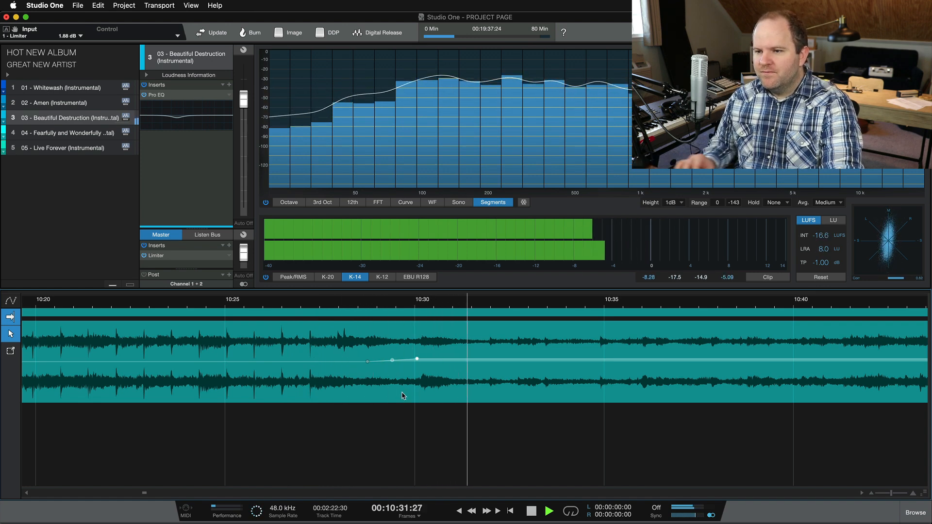
key(space)
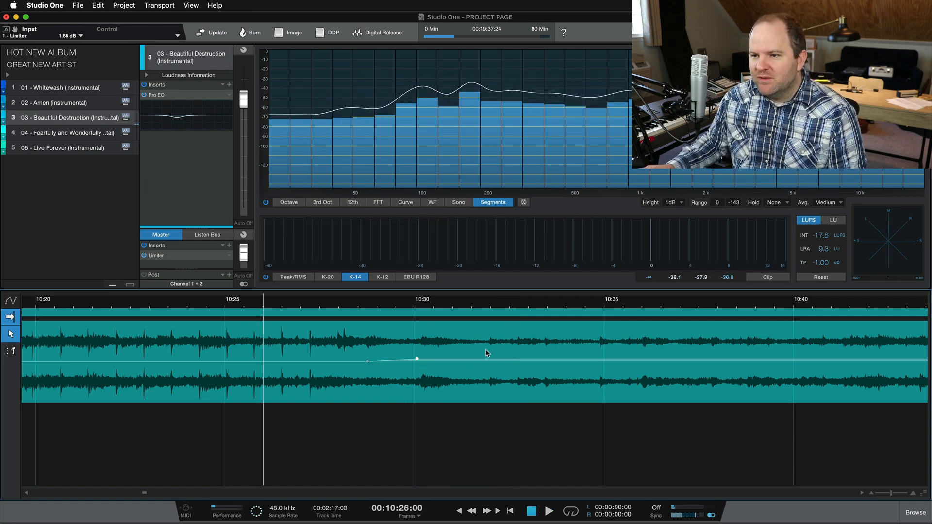
Step: Add an envelope point near 10:32 at +7.0 dB and curve the ramp toward it
click(458, 359)
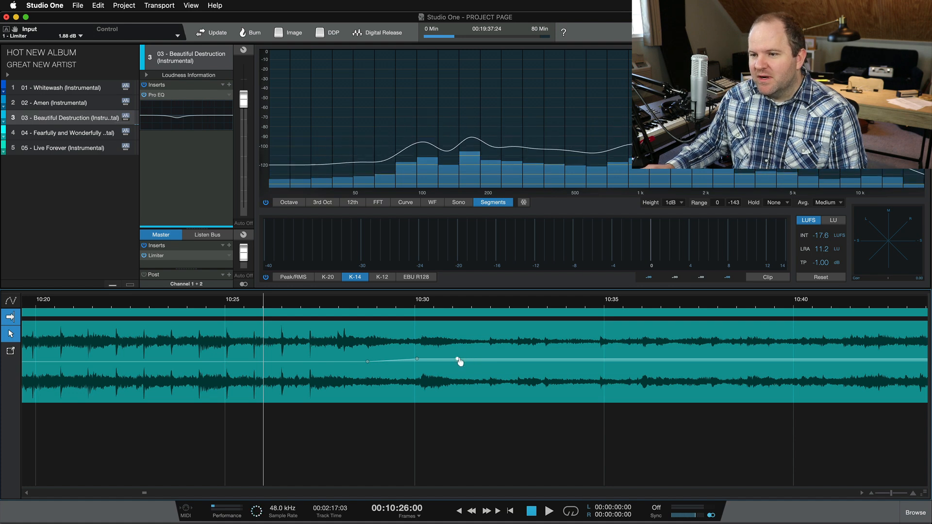
drag(457, 360, 488, 354)
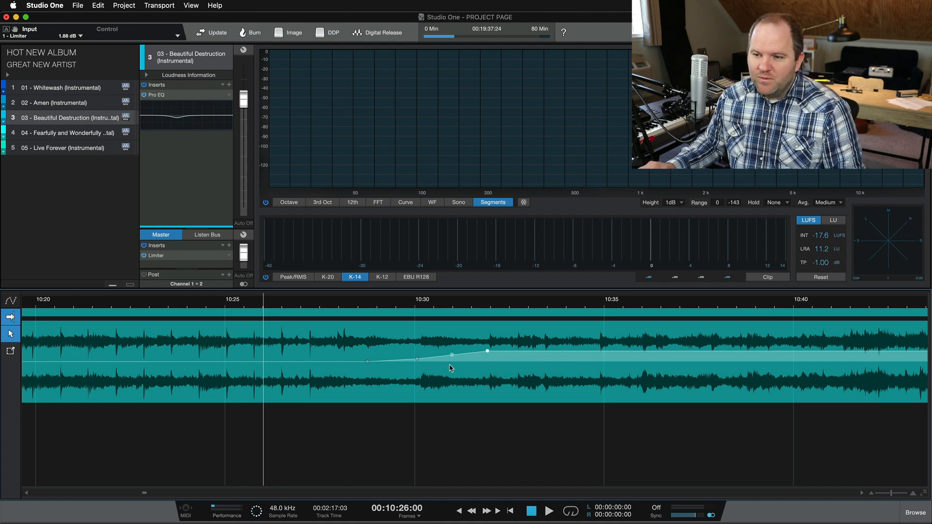
scroll(450, 368, up, 4)
scroll(461, 390, down, 3)
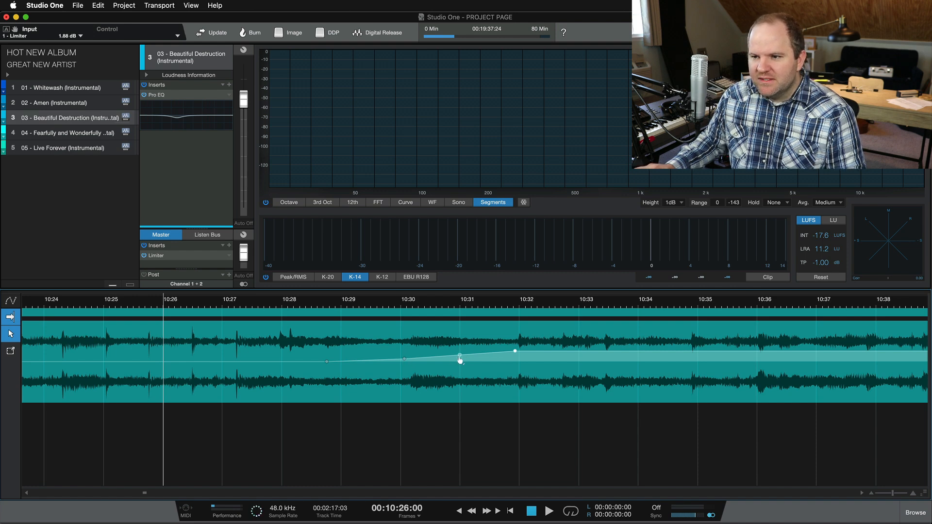
mouse_move(460, 359)
mouse_down()
mouse_move(459, 368)
mouse_move(459, 354)
mouse_move(459, 366)
mouse_move(459, 356)
mouse_move(464, 362)
mouse_up()
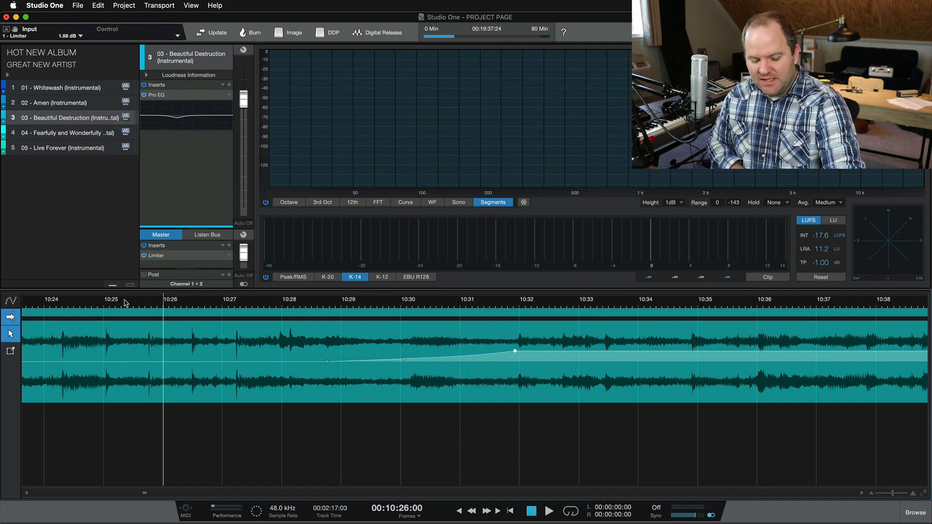
Step: Preview the curved ramp, then lower the 10:32 envelope point to +3.6 dB
key(space)
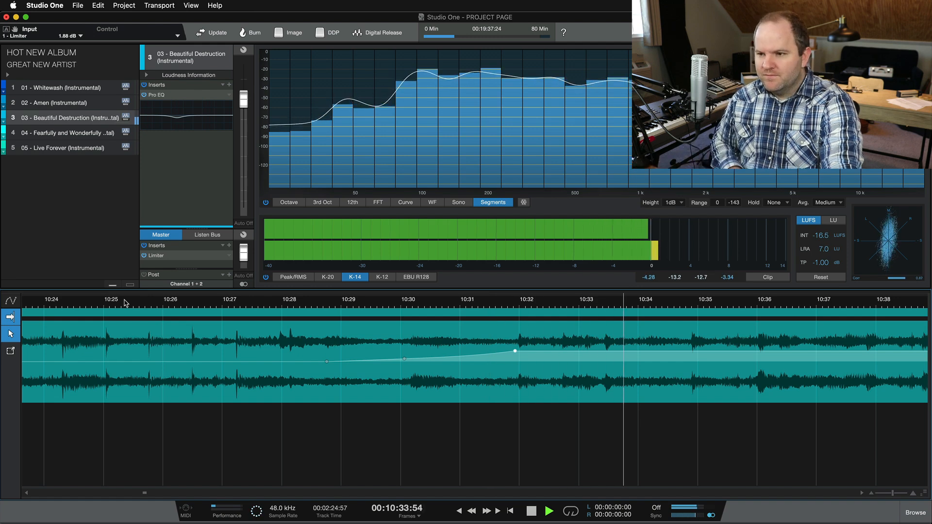
key(space)
click(459, 355)
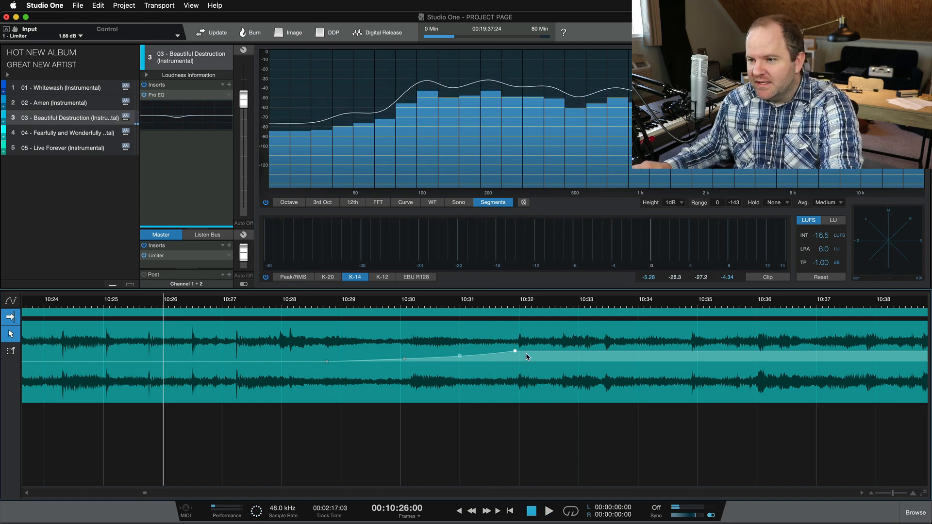
drag(515, 354, 517, 360)
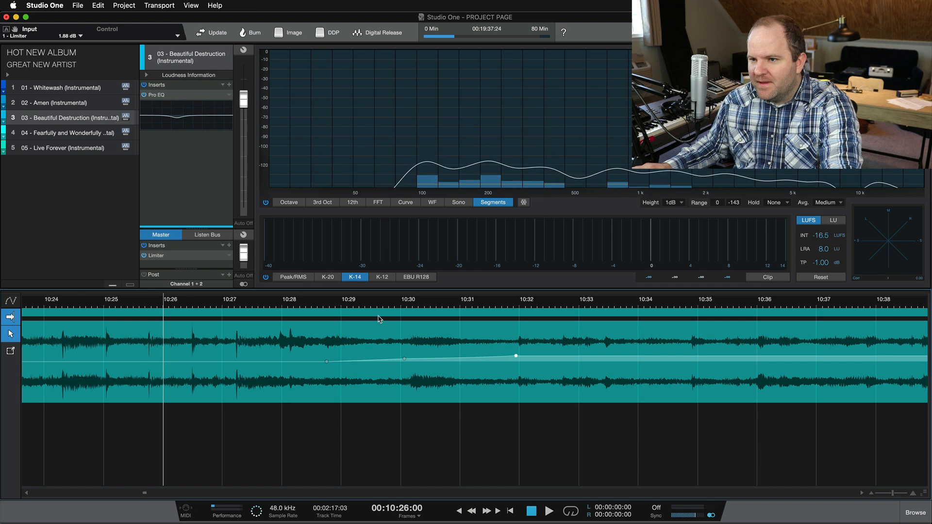
Step: Play back the adjusted ramp from about 10:28.5
click(319, 306)
key(space)
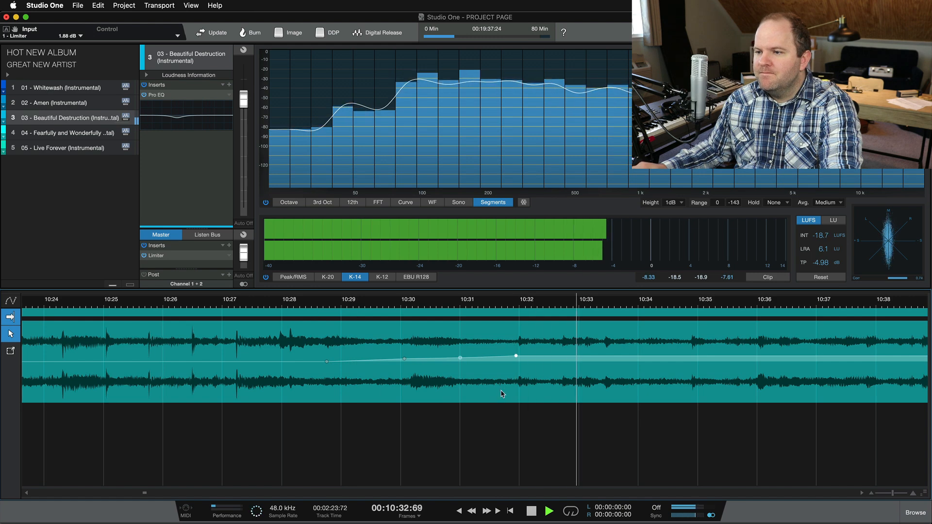
scroll(501, 393, right, 5)
scroll(502, 393, down, 1)
scroll(502, 393, down, 4)
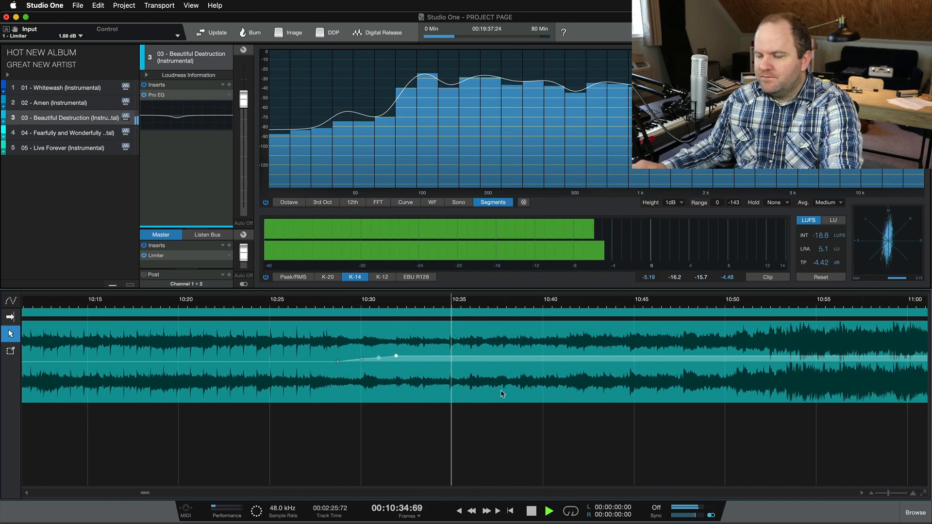
scroll(502, 393, down, 3)
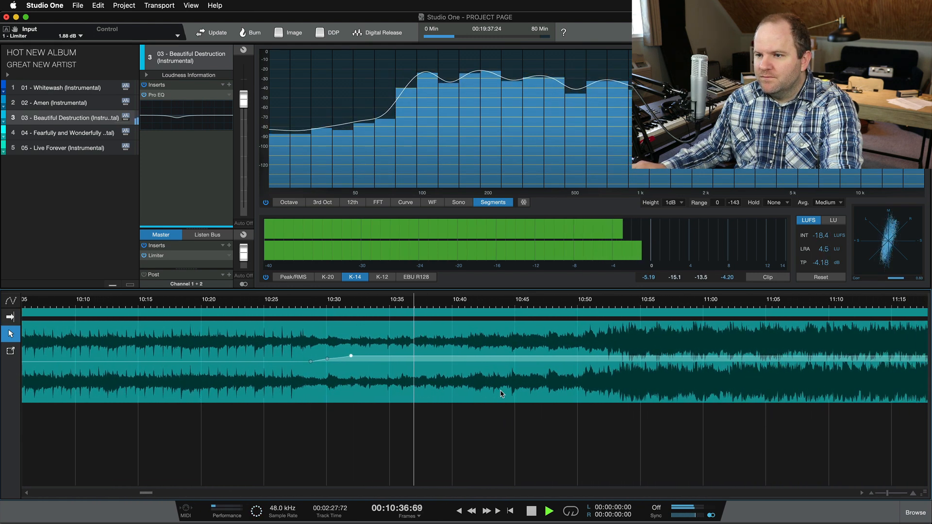
key(space)
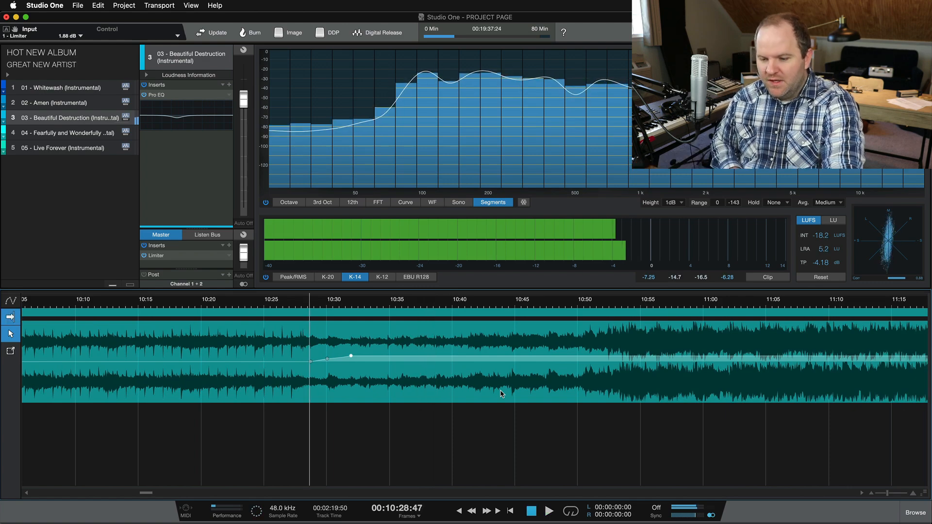
scroll(570, 379, down, 2)
scroll(571, 379, down, 3)
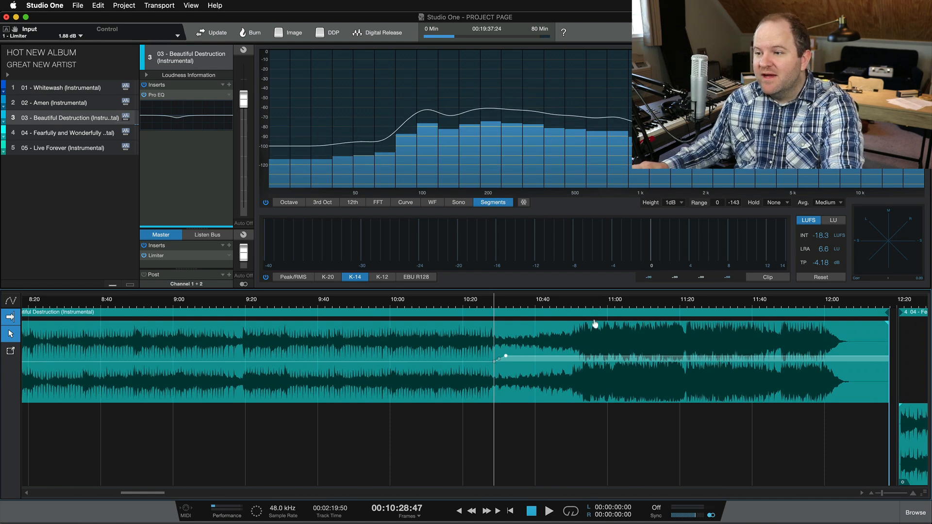
Step: Audition the quiet middle section from 10:54, then 10:44, then back to 10:36
click(586, 305)
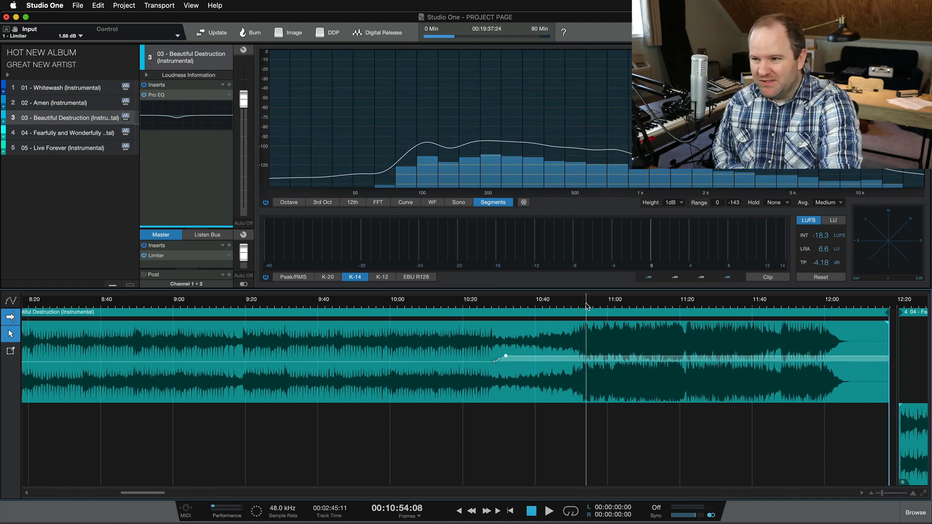
key(space)
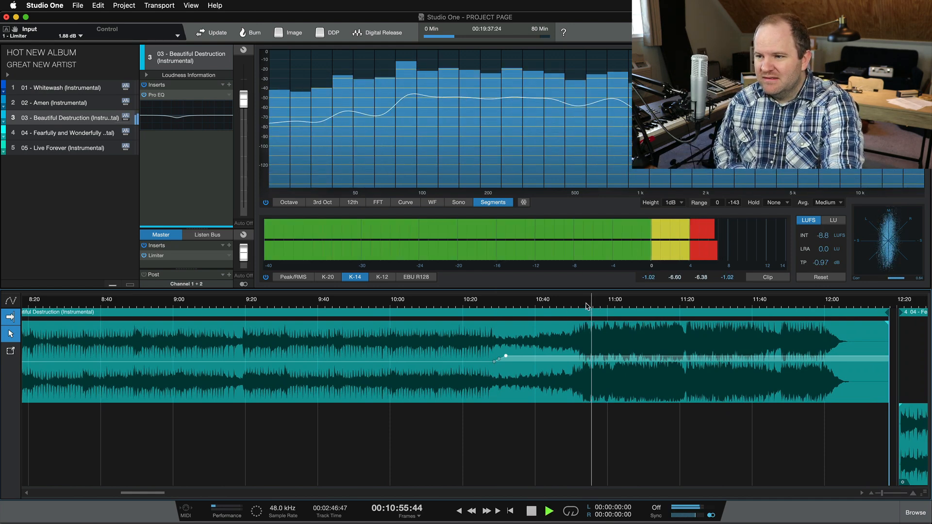
key(space)
scroll(565, 398, up, 5)
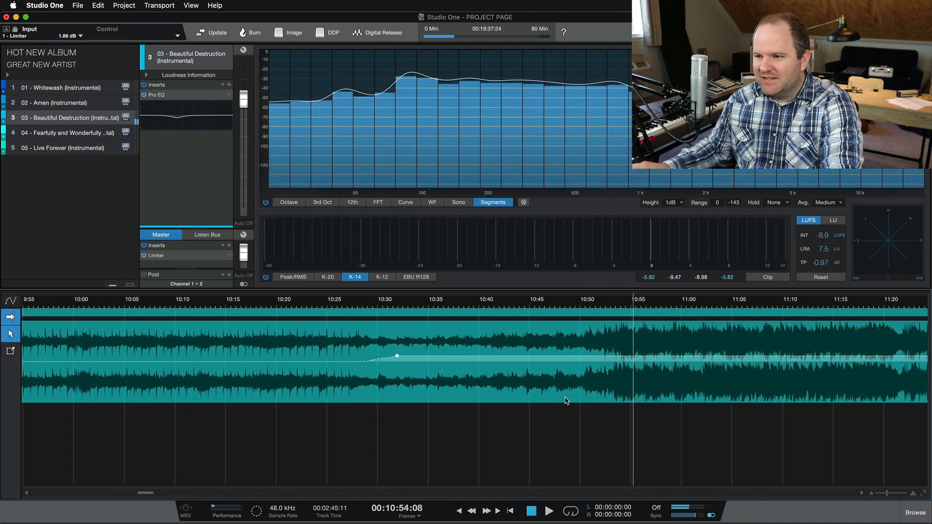
click(498, 310)
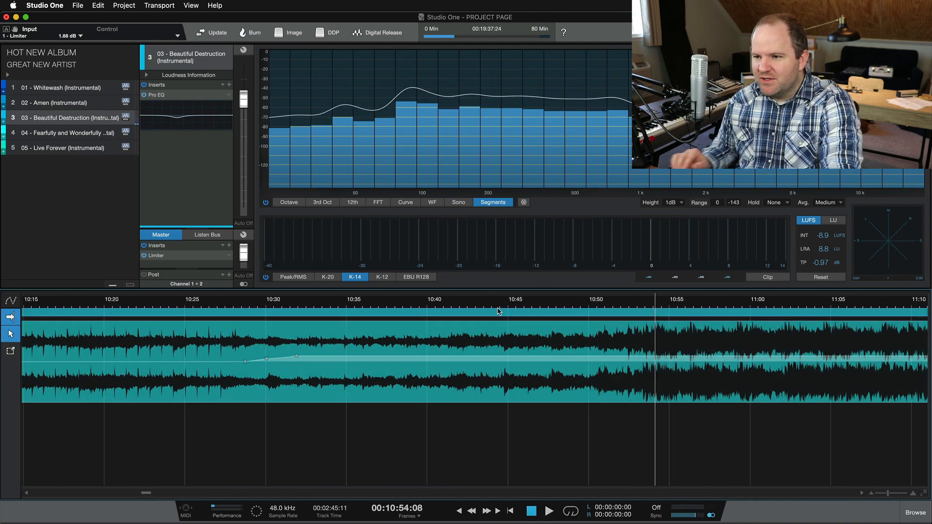
click(496, 308)
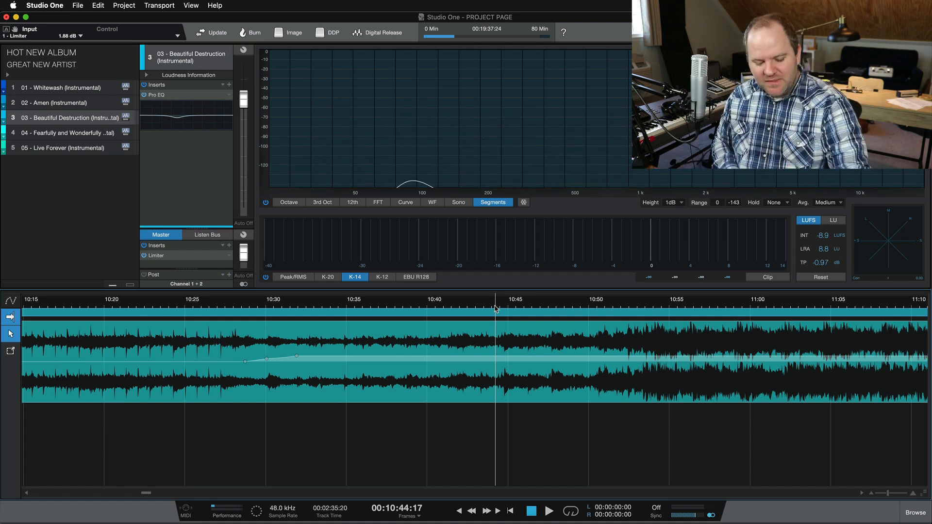
key(space)
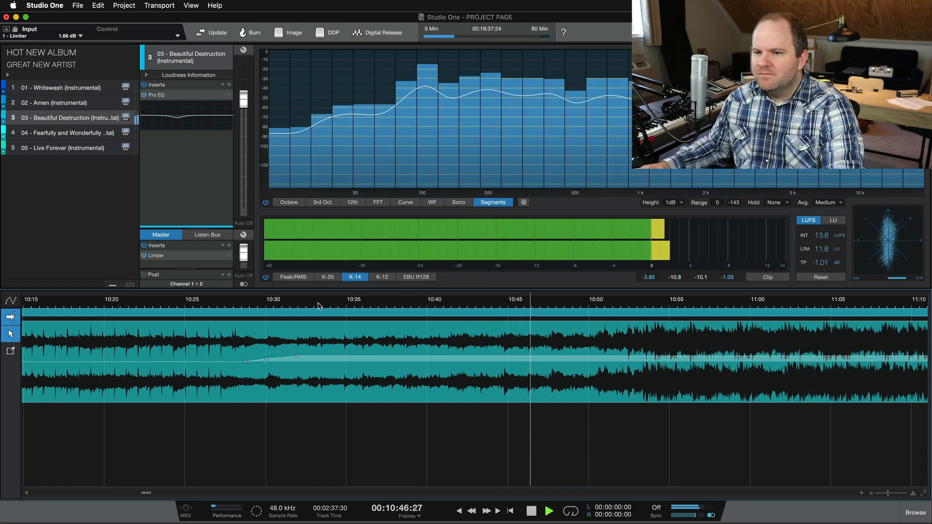
click(371, 303)
scroll(441, 329, up, 3)
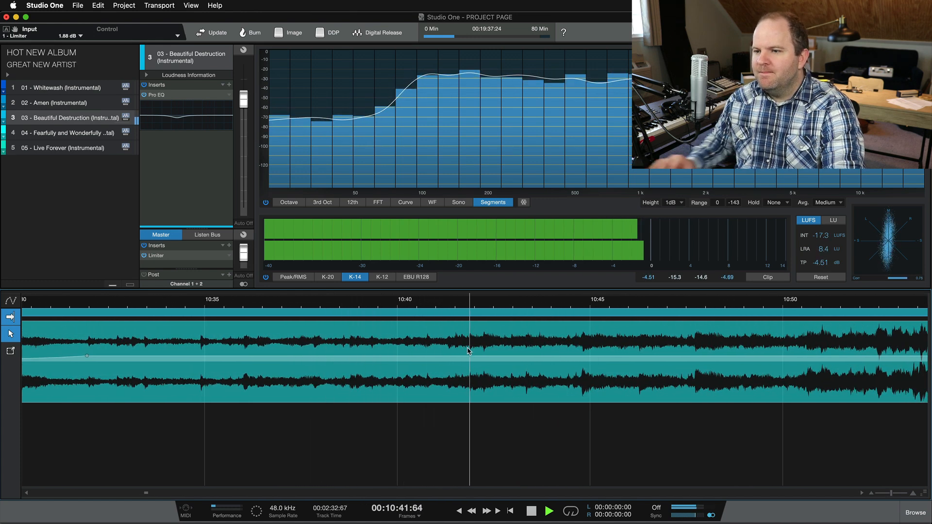
Step: Add envelope points near 10:42 and the lift's end, sloping to 0 dB by 10:50, then preview
key(space)
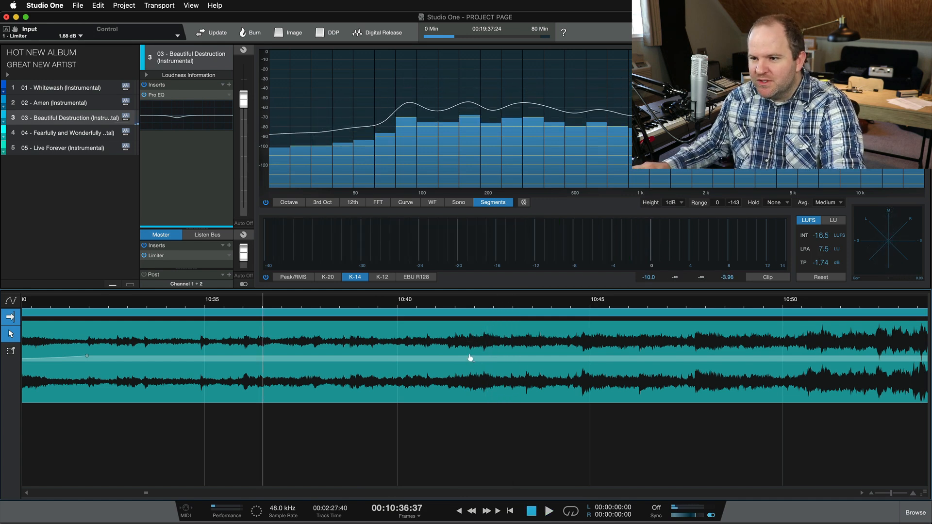
click(470, 358)
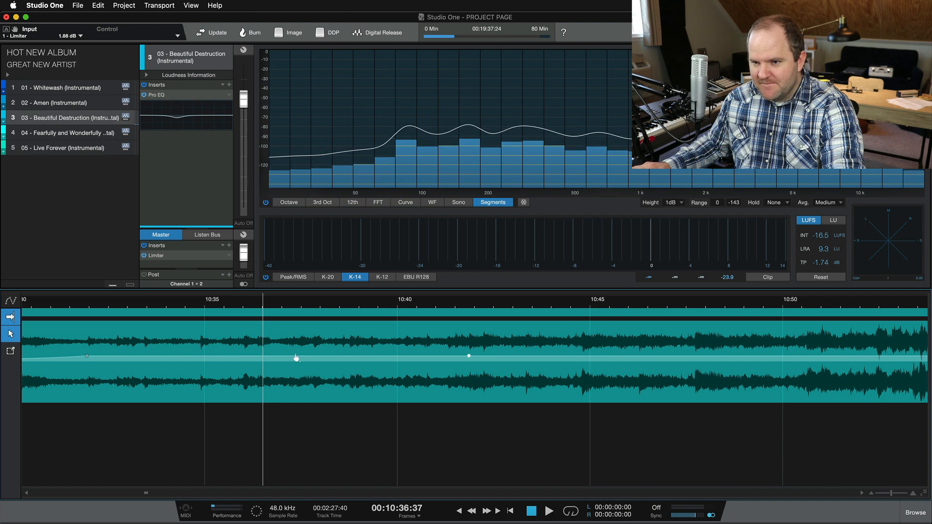
click(265, 357)
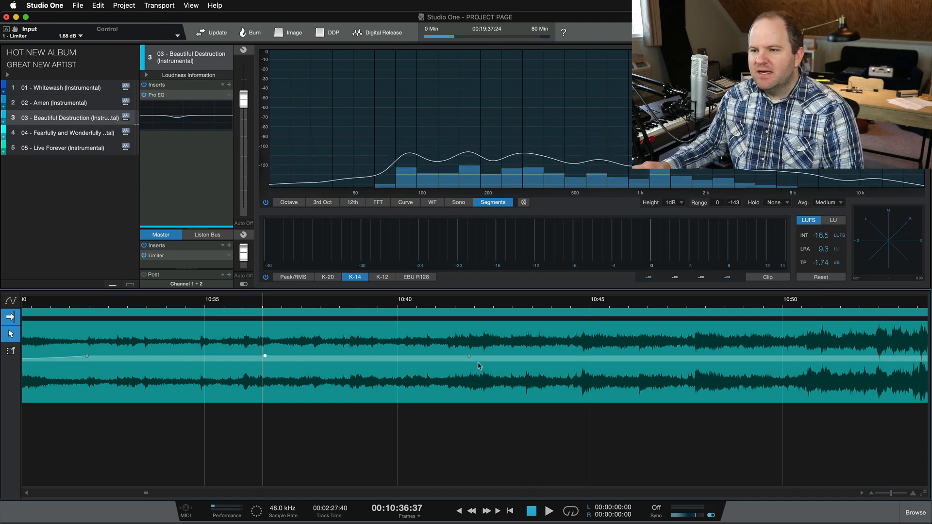
drag(469, 358, 469, 365)
click(366, 359)
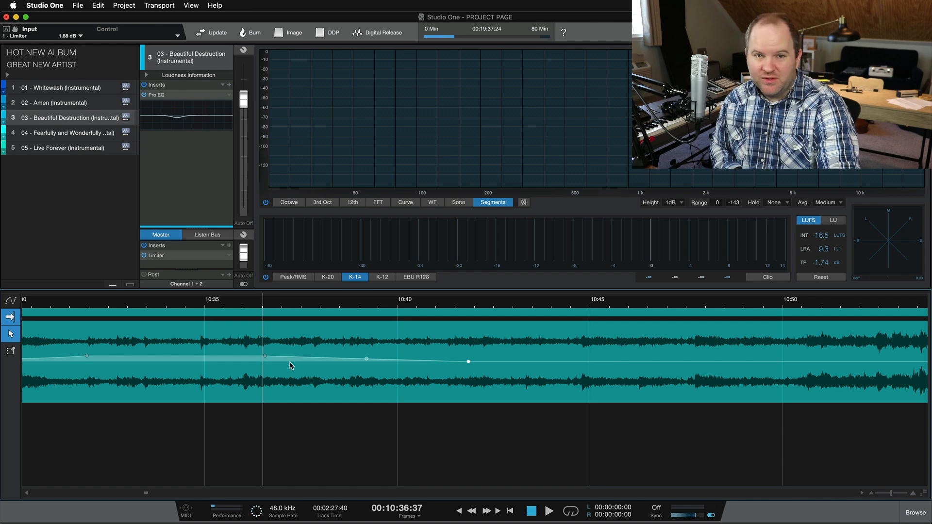
key(space)
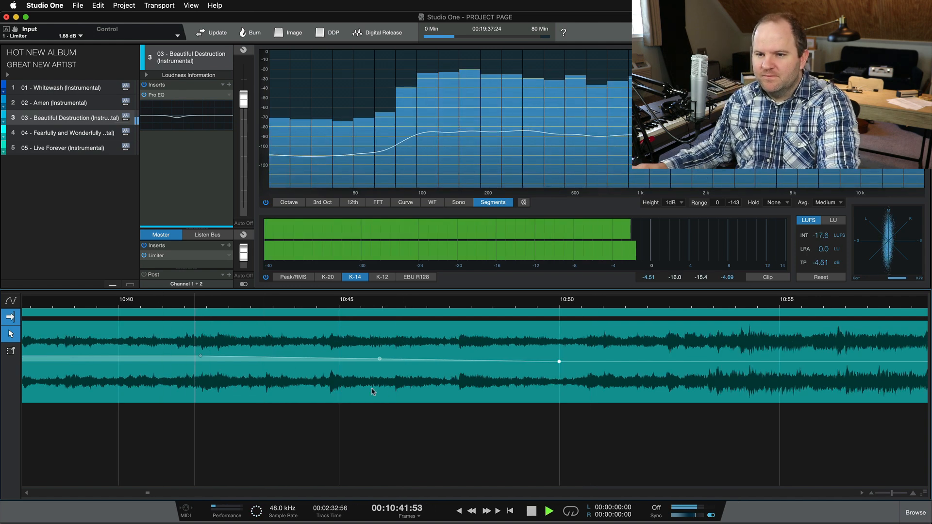
scroll(416, 422, down, 4)
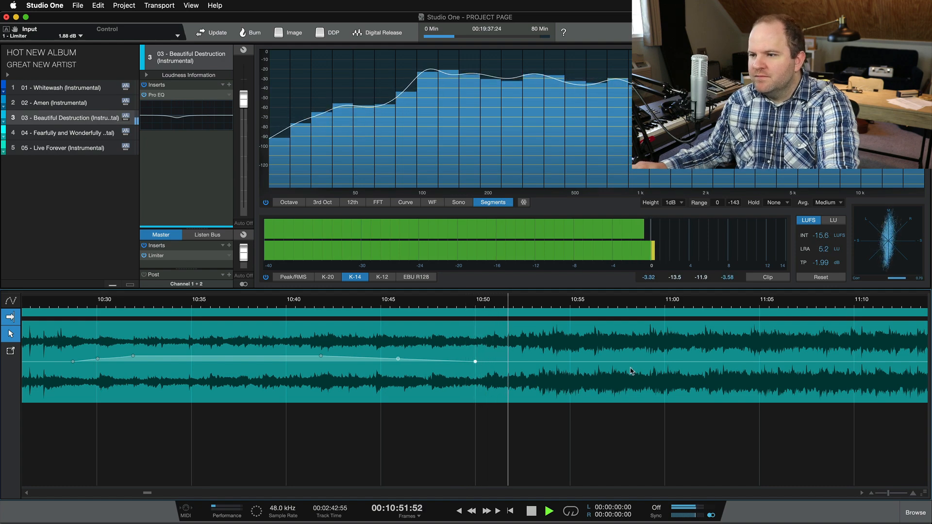
Step: Zoom the timeline out and stop playback after the lifted section
scroll(679, 398, down, 4)
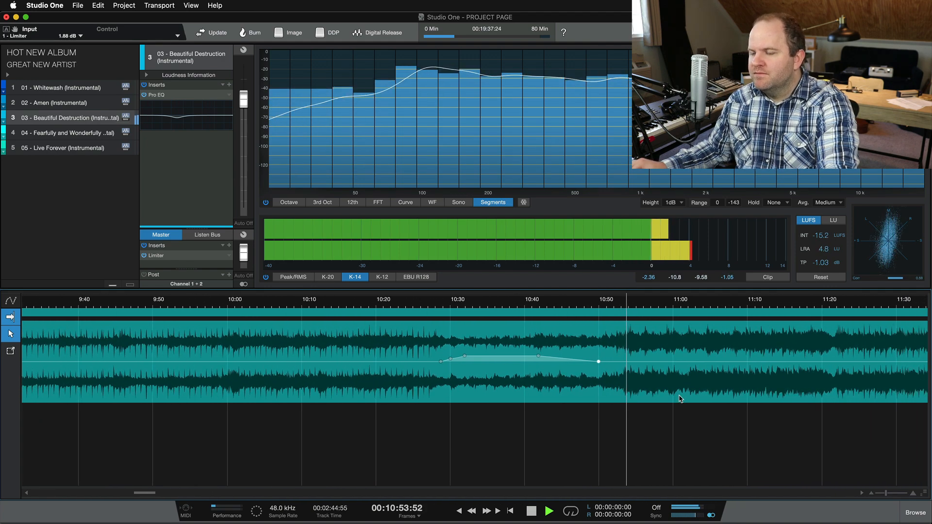
scroll(680, 398, down, 4)
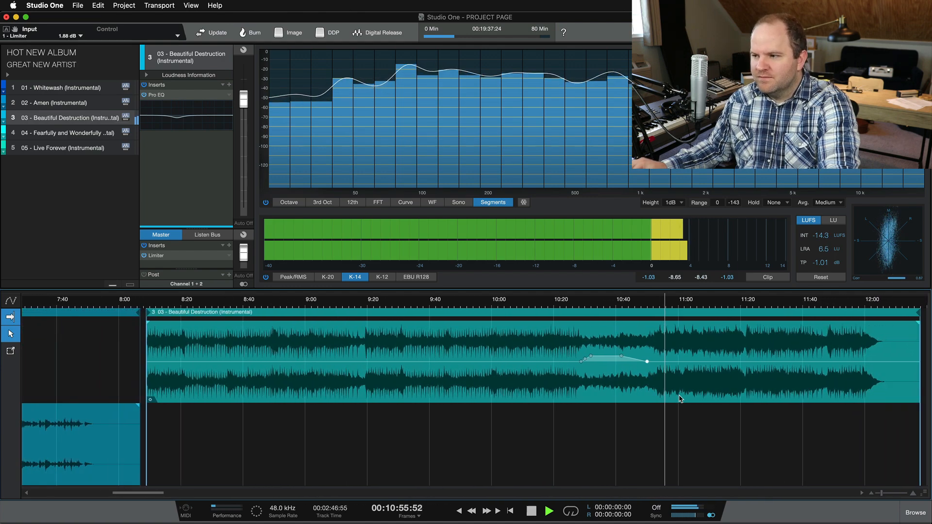
key(space)
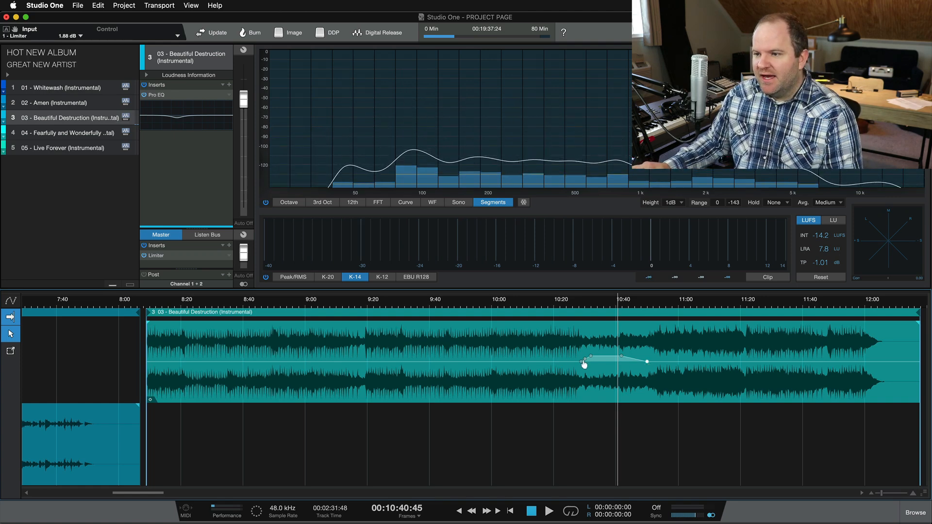
scroll(655, 383, up, 3)
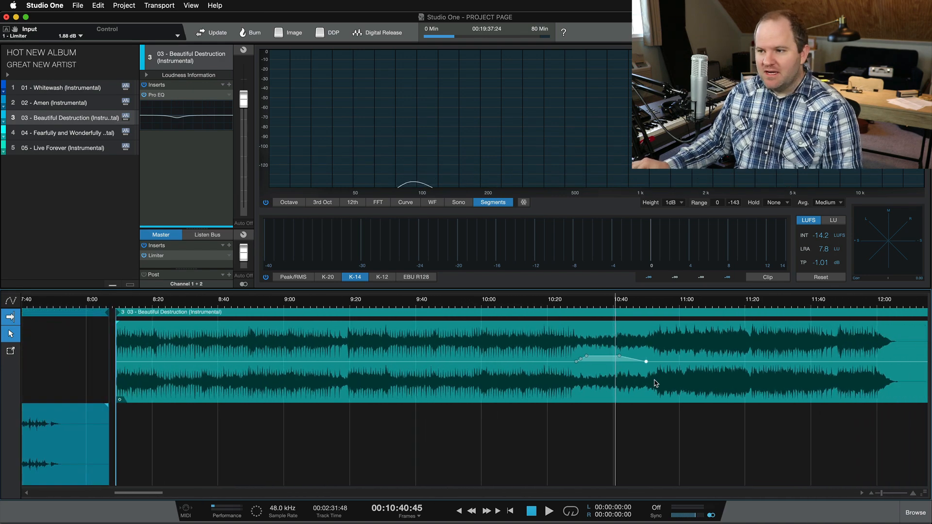
scroll(655, 383, up, 2)
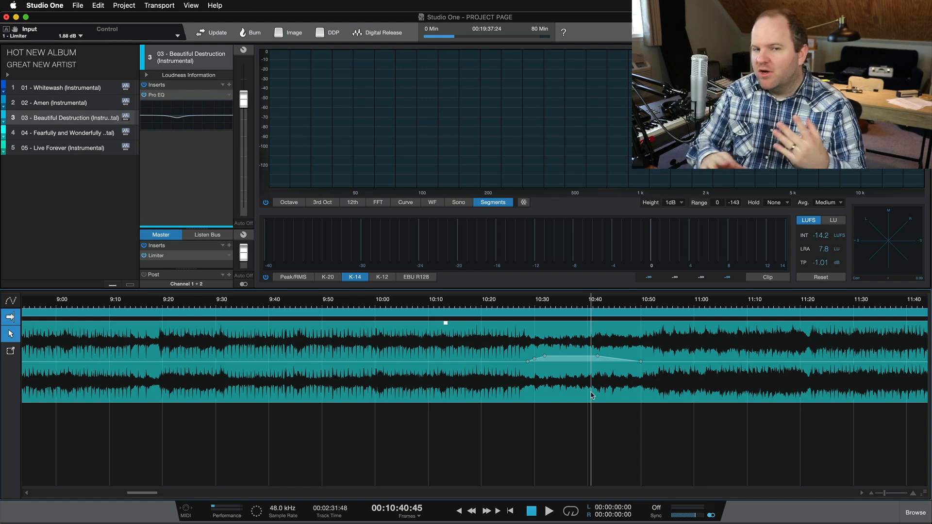
right_click(626, 389)
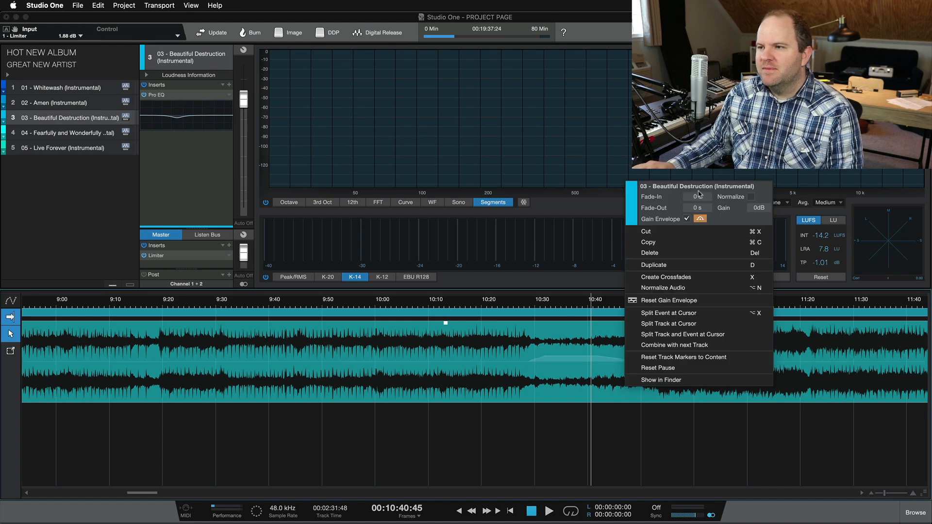
click(492, 395)
right_click(590, 391)
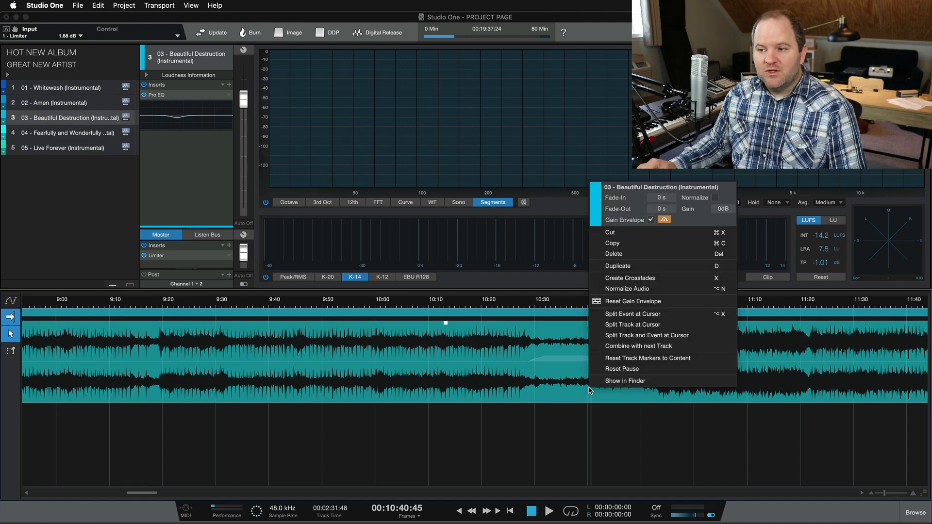
click(651, 220)
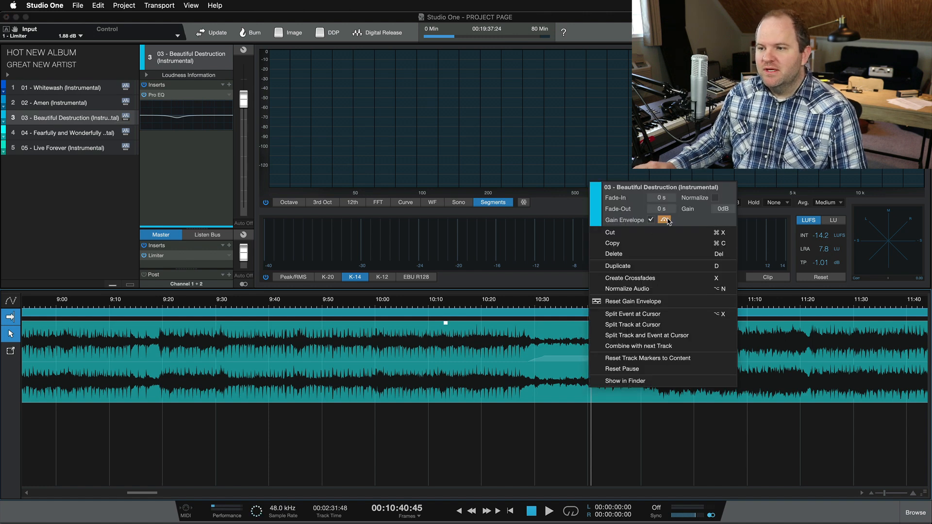
click(503, 393)
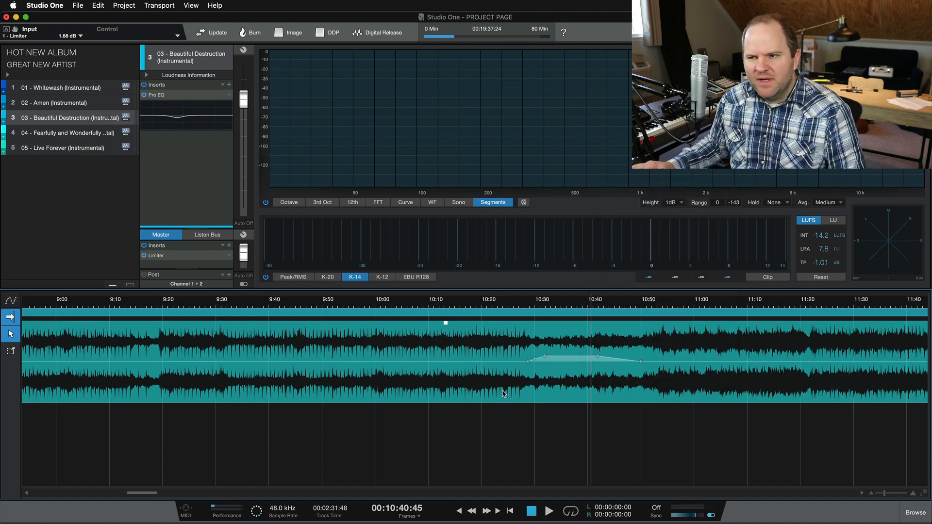
scroll(591, 365, down, 5)
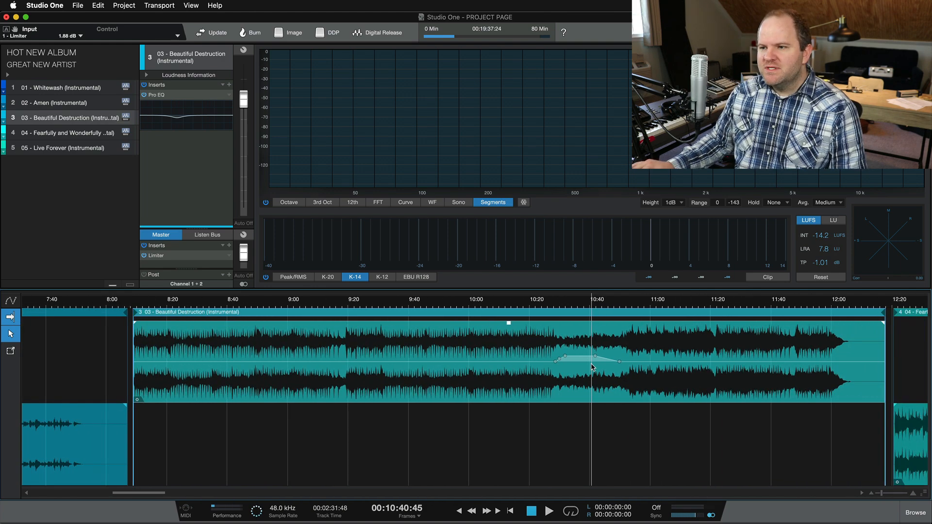
Step: Add a gain envelope point near 10:45 on the downward ramp, then zoom out to review
scroll(548, 340, up, 3)
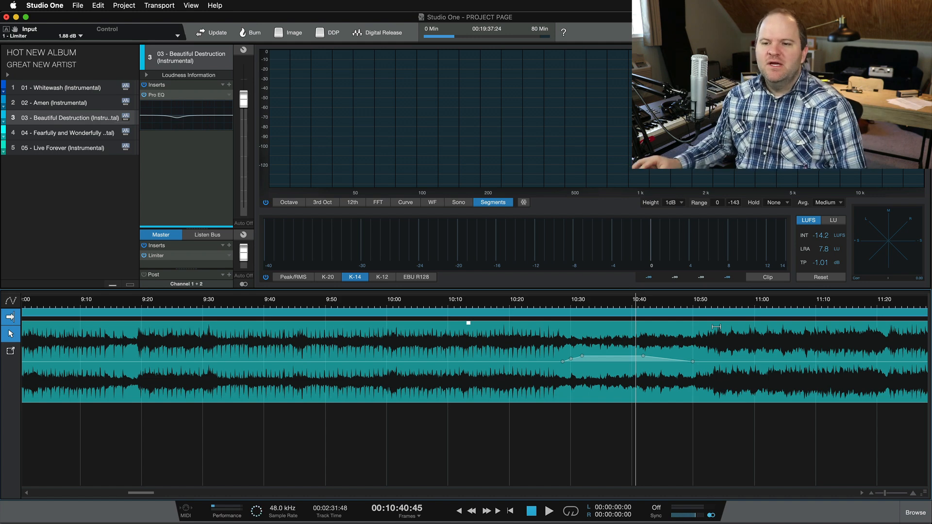
click(667, 358)
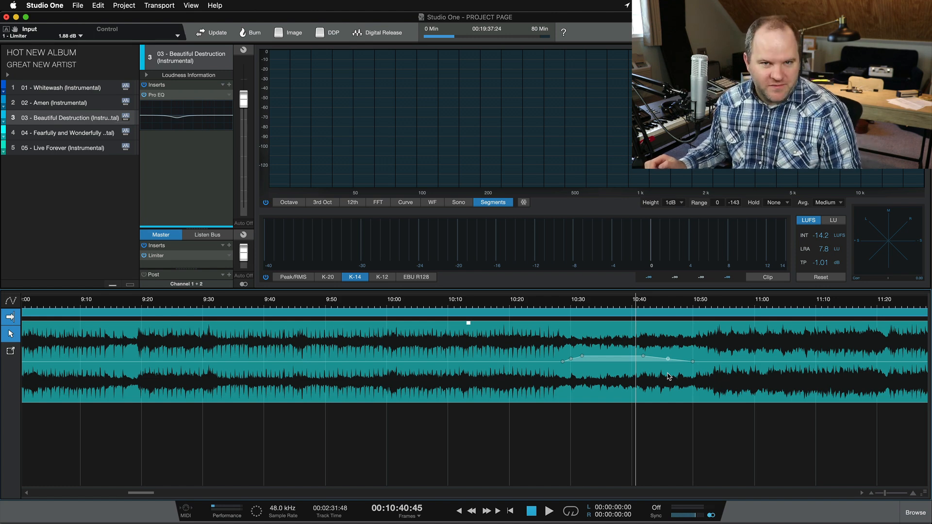
scroll(644, 393, up, 3)
scroll(644, 394, down, 2)
scroll(644, 393, right, 3)
scroll(644, 394, right, 1)
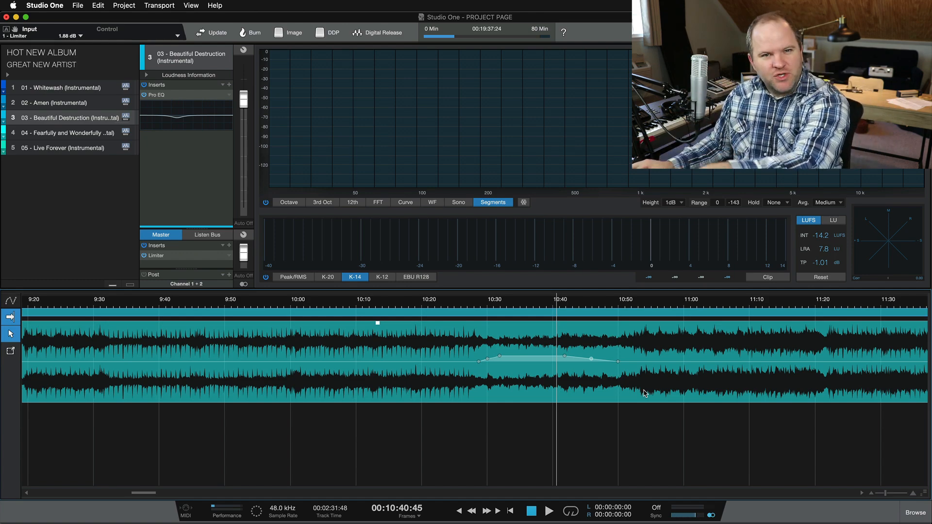
scroll(644, 394, down, 2)
scroll(644, 393, down, 2)
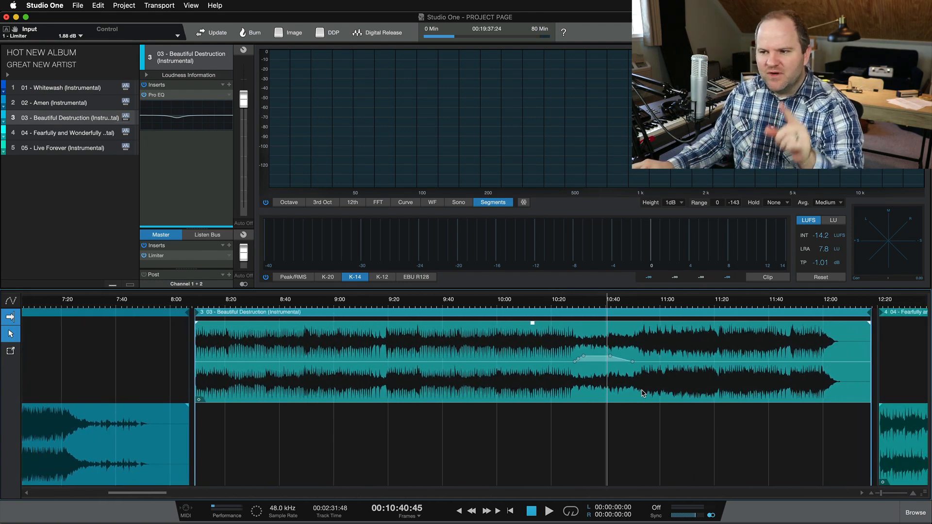